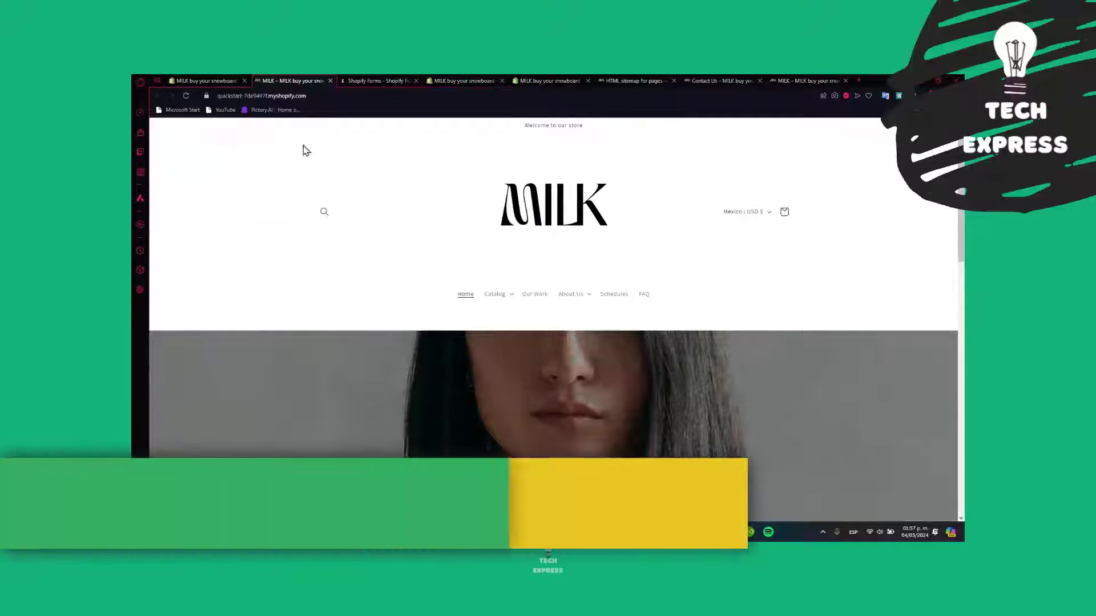
Look over the MILK storefront down to its footer, then return to the theme editor
scroll(736, 372, down, 15)
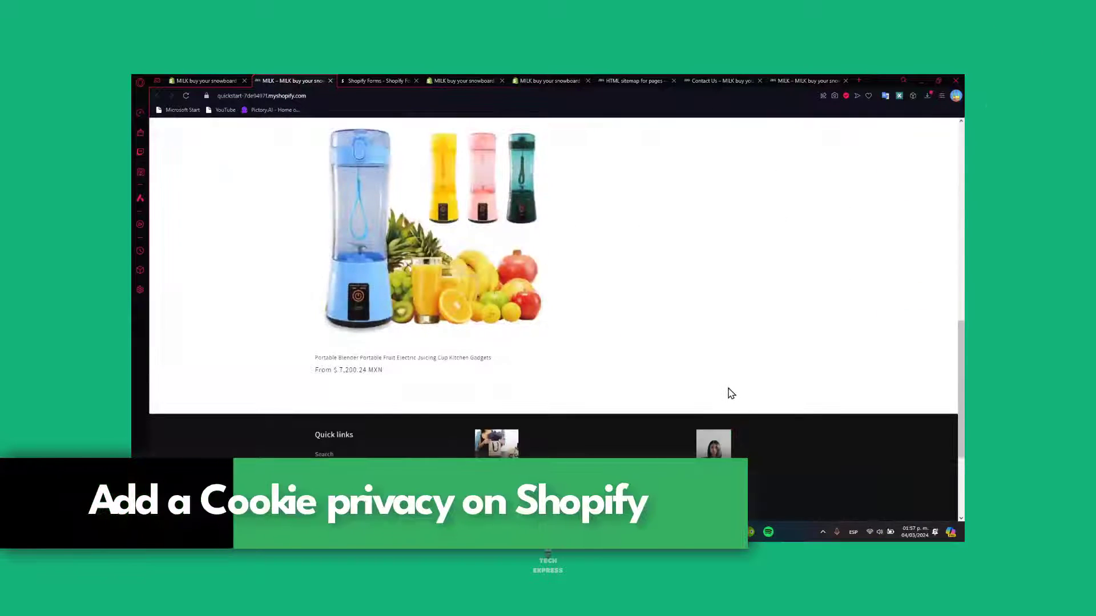
scroll(732, 359, down, 3)
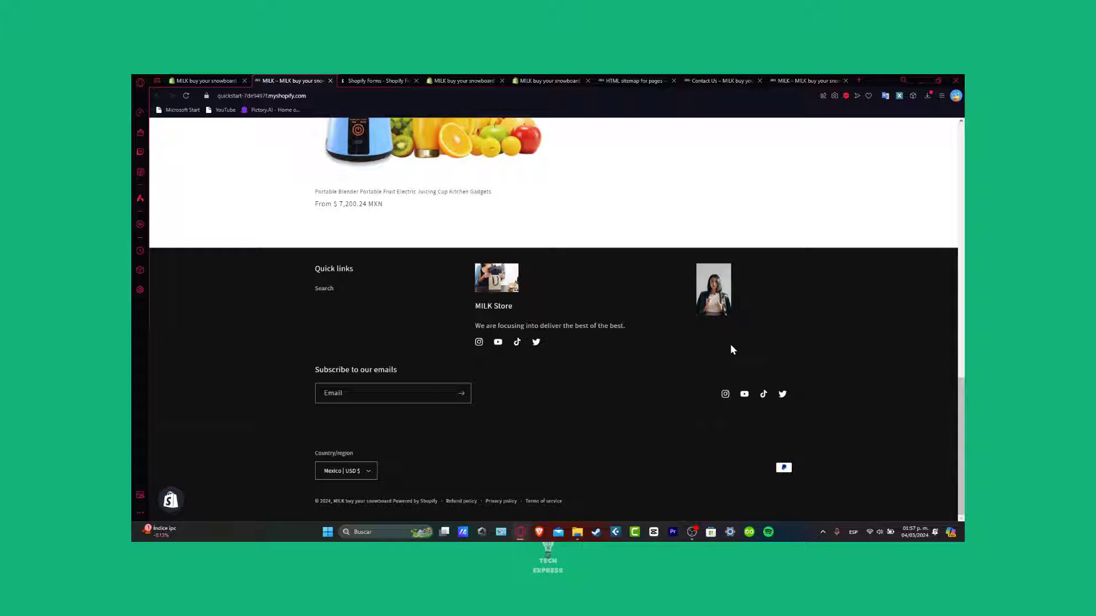
click(205, 80)
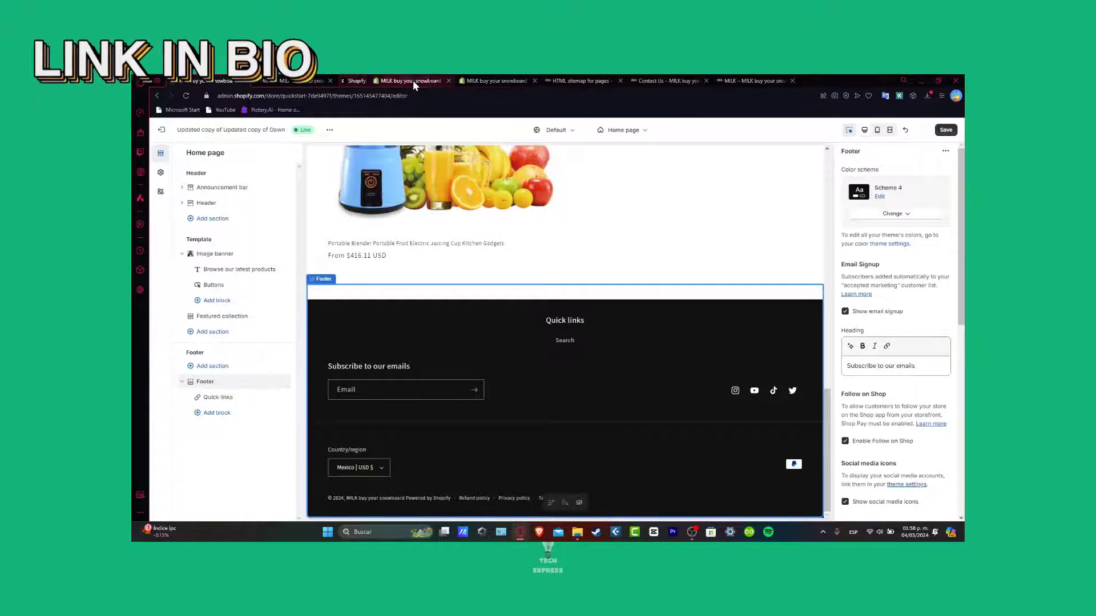
Close the five extra browser tabs
click(414, 80)
click(414, 81)
click(414, 81)
click(414, 81)
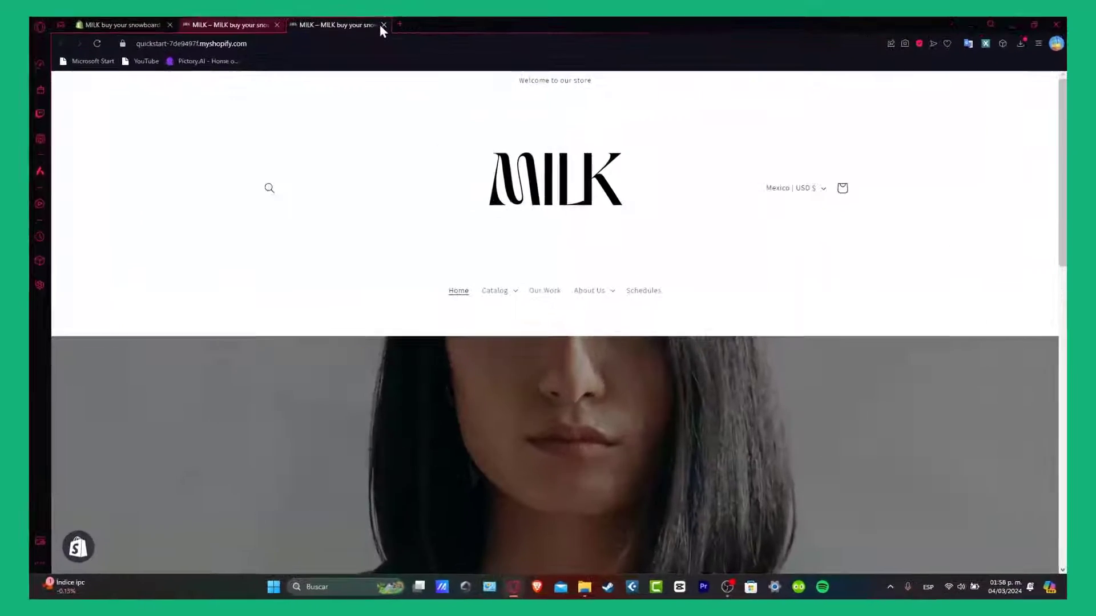
click(413, 81)
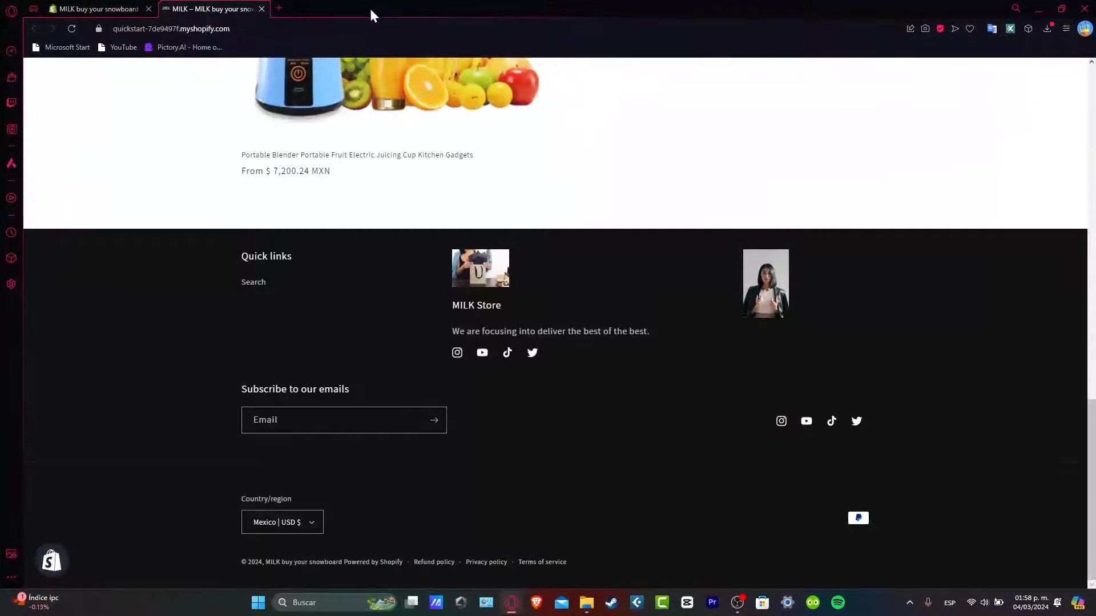
Leave the theme editor without saving, reopen the current theme, and leave again discarding changes
click(94, 8)
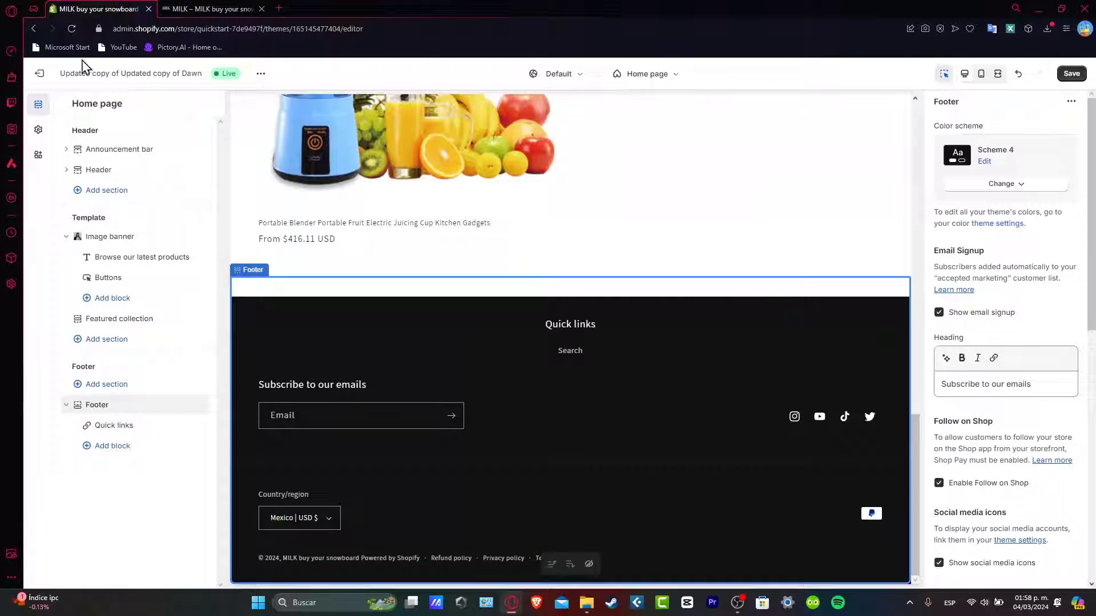
click(47, 74)
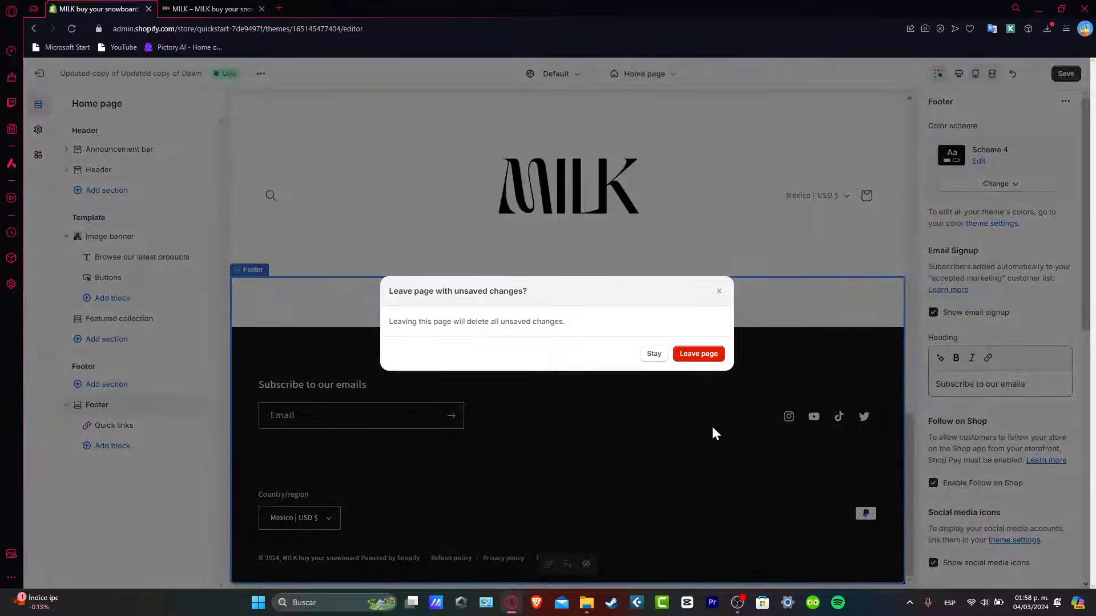
click(696, 356)
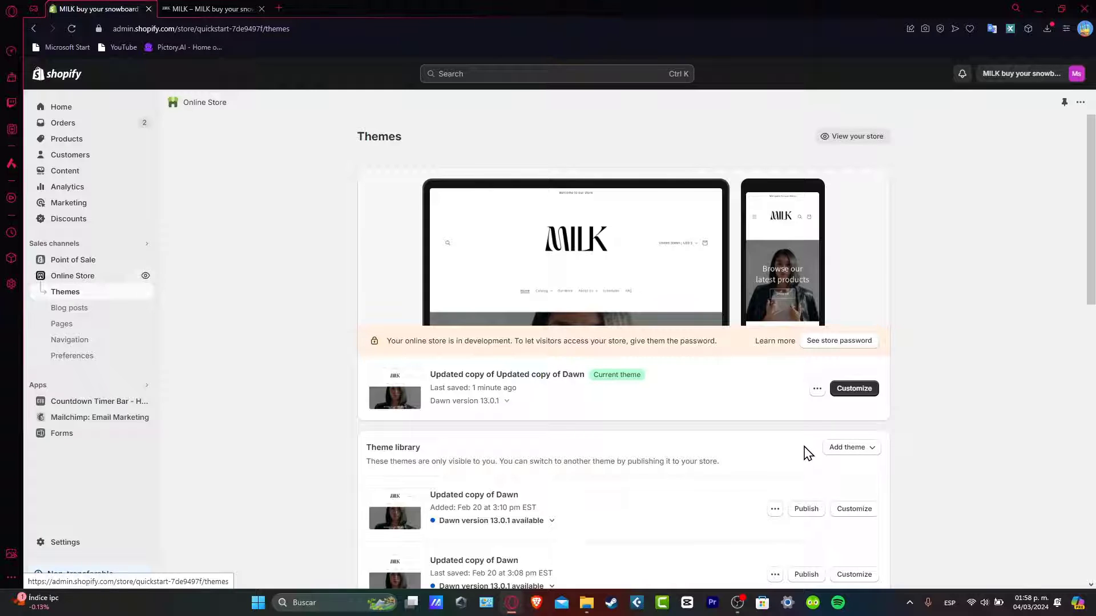
click(861, 391)
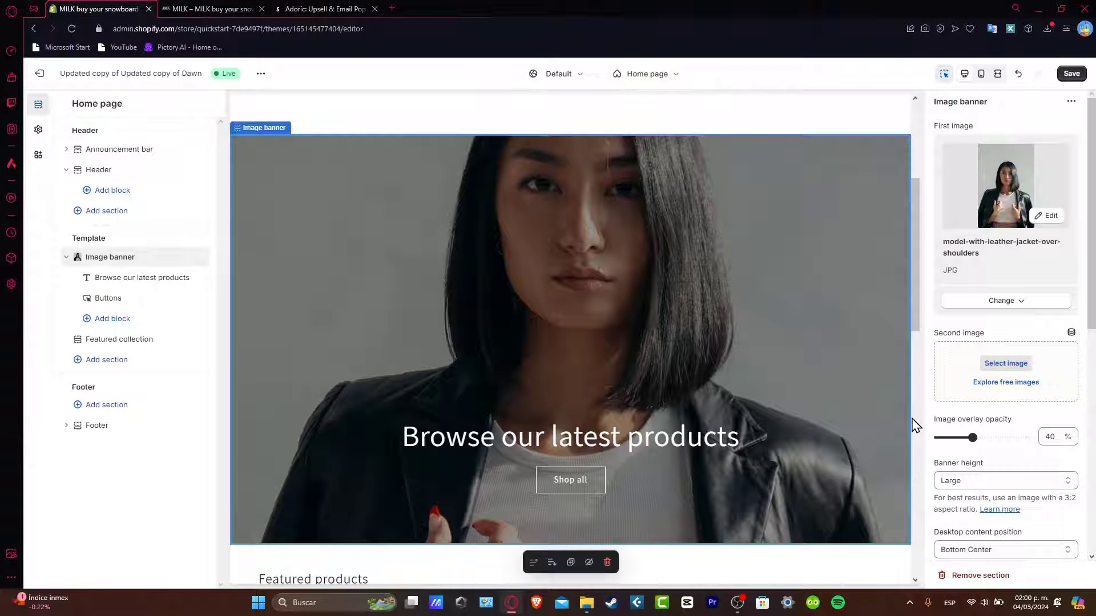
click(39, 73)
click(720, 358)
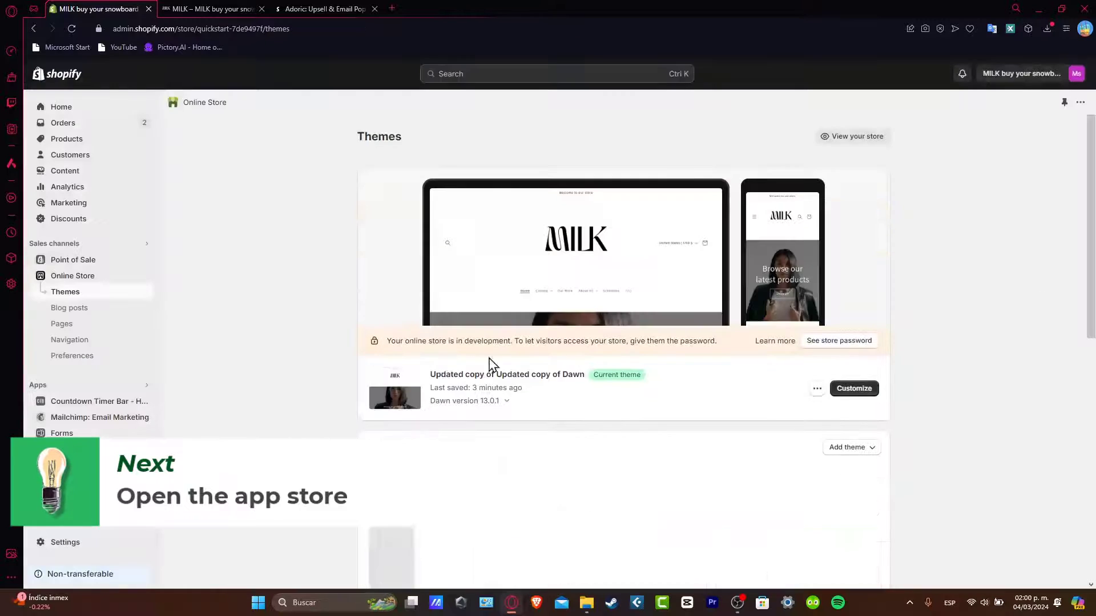
Open the installed apps list, leading to App Store results for 'shopify'
click(58, 388)
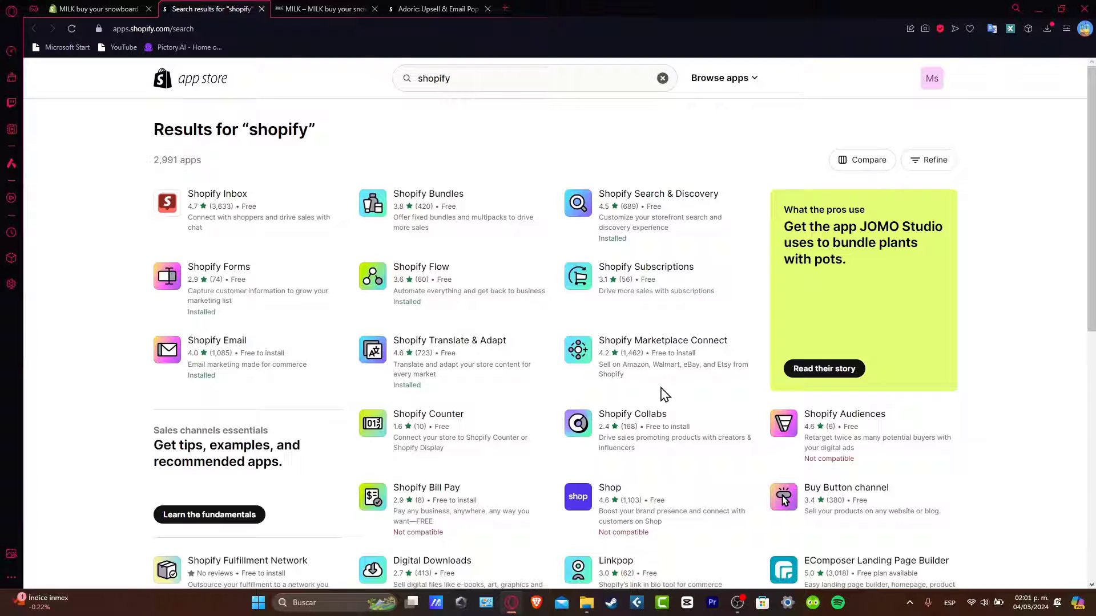
Search the App Store for 'cookies' and open the Consentmo GDPR Compliance page
scroll(662, 393, down, 5)
scroll(663, 394, up, 5)
click(481, 78)
double_click(481, 78)
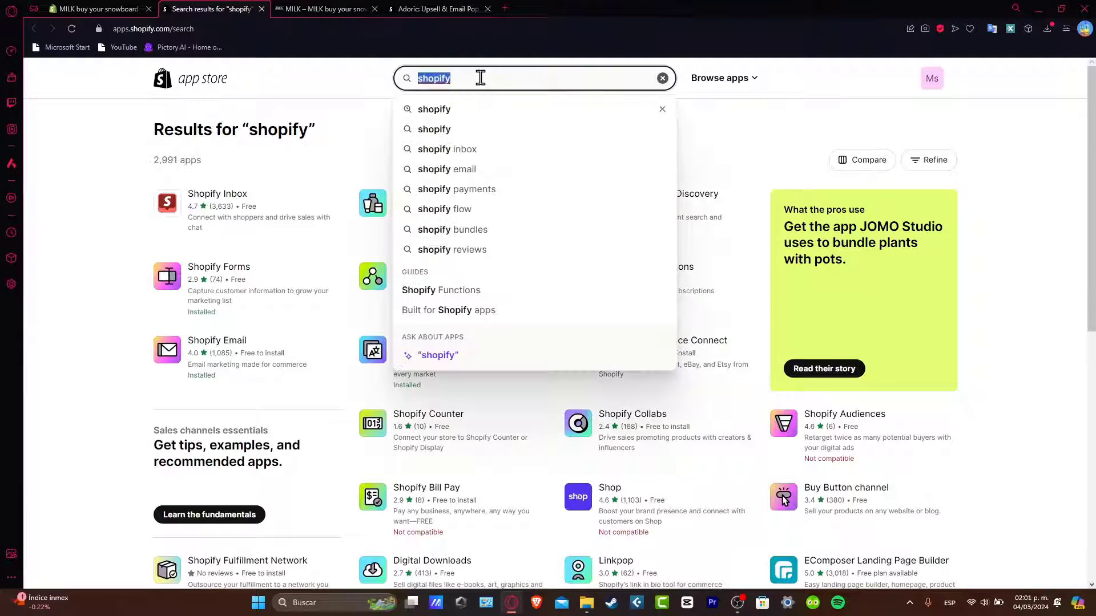
text(cookies)
key(Return)
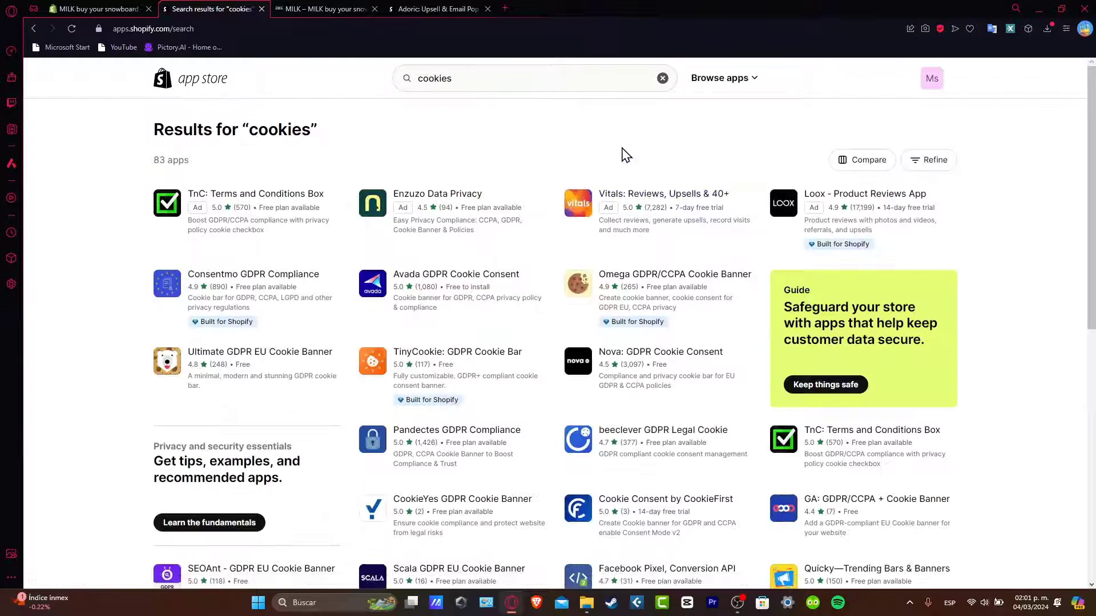
click(838, 402)
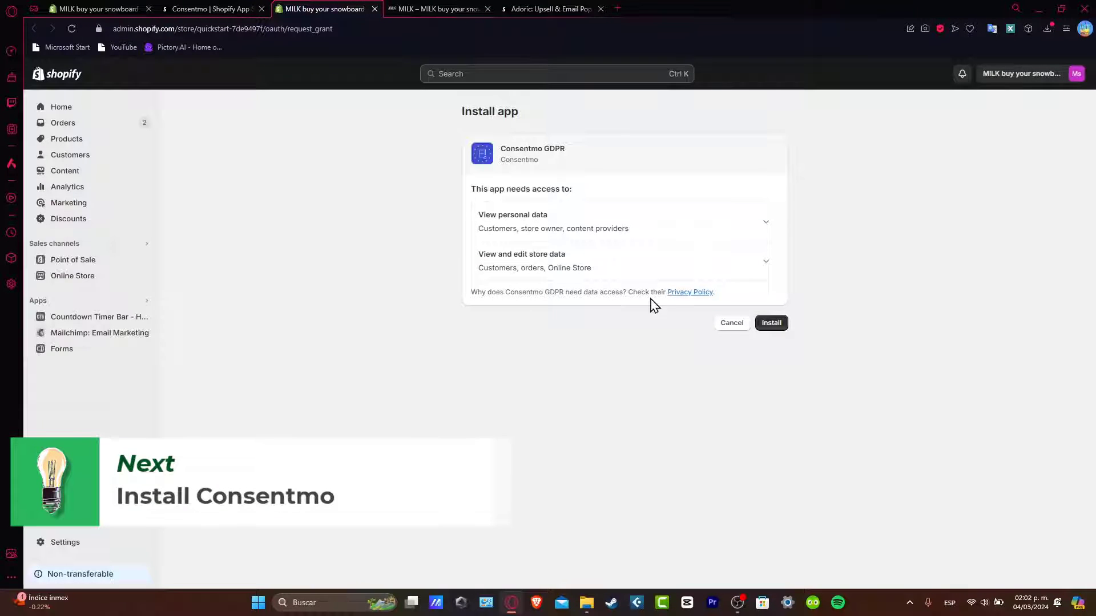
Approve the requested permissions to install Consentmo GDPR on the store
click(771, 324)
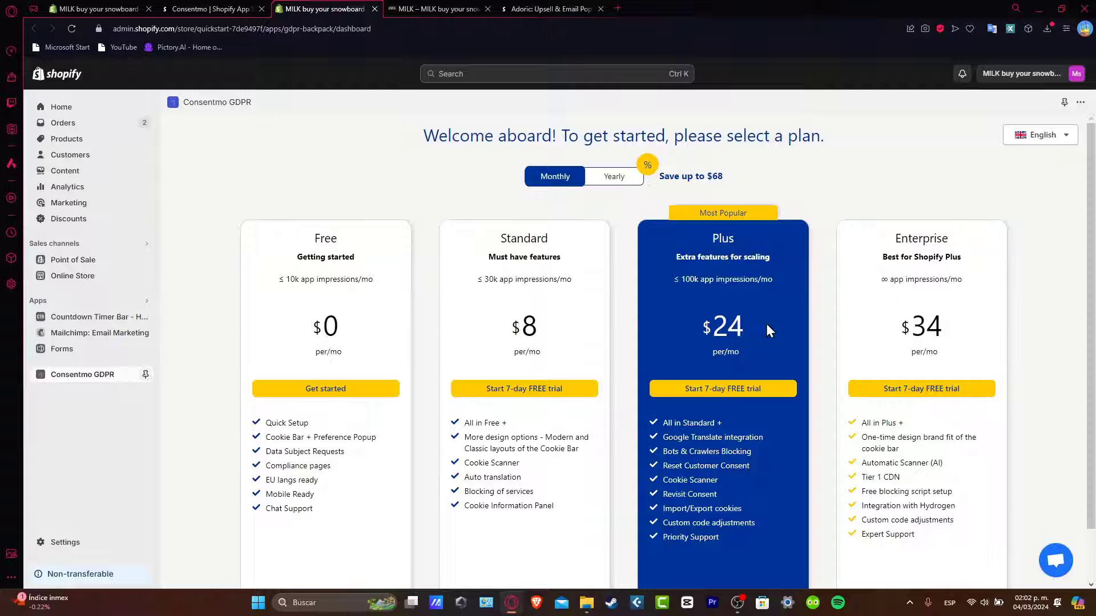
Start on the Free plan and enable the cookie bar for the LGPD region (Brazil)
click(327, 390)
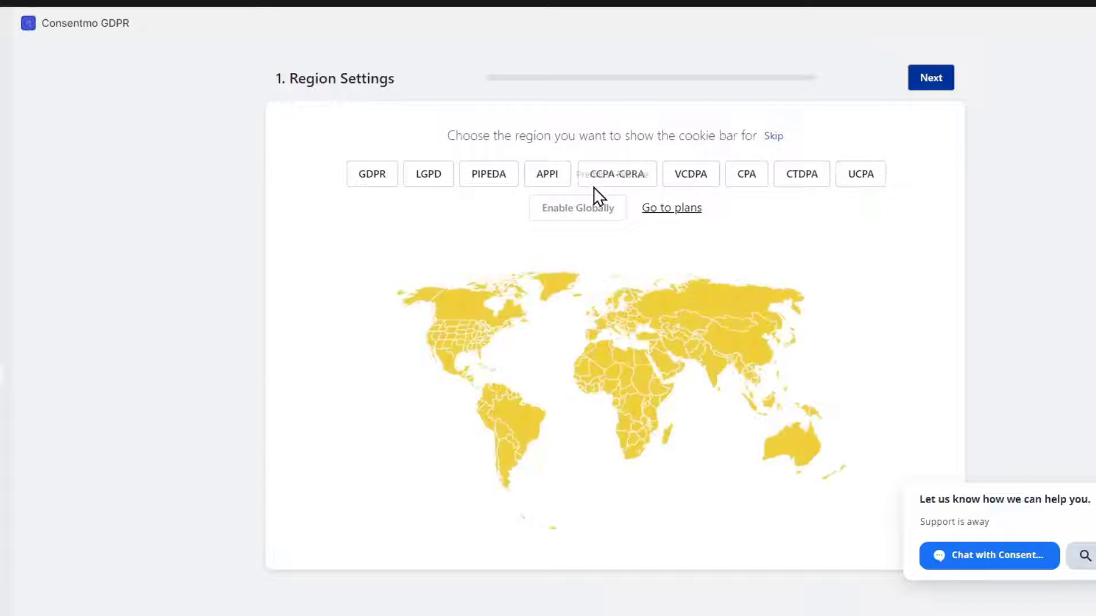
click(432, 180)
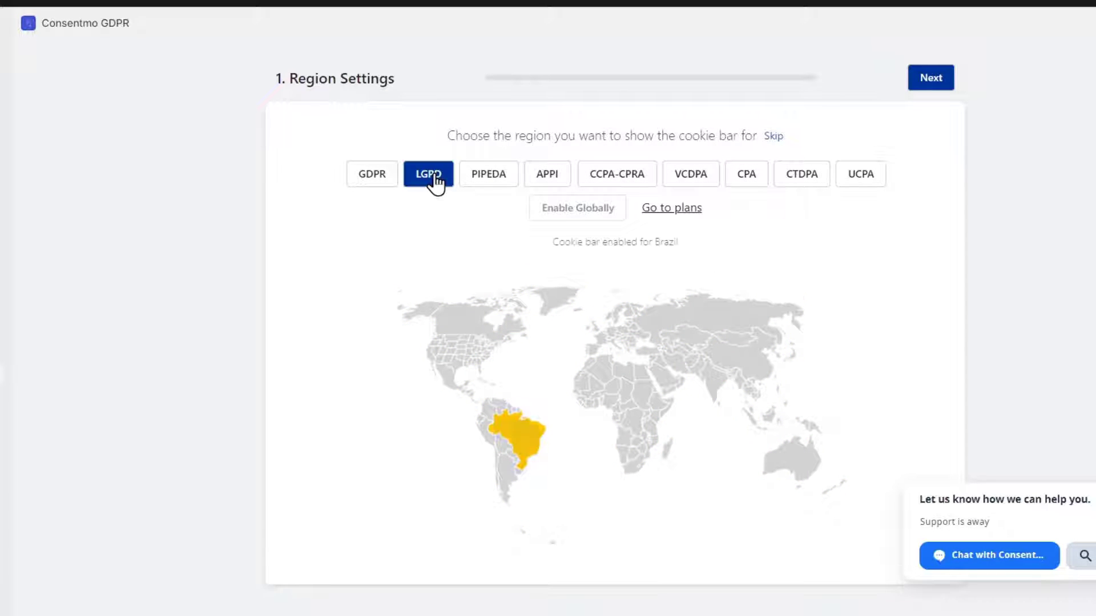
Pick the Fruit palette and 'Keep all store cookies until visitor opts-out', then reach Summary
click(930, 87)
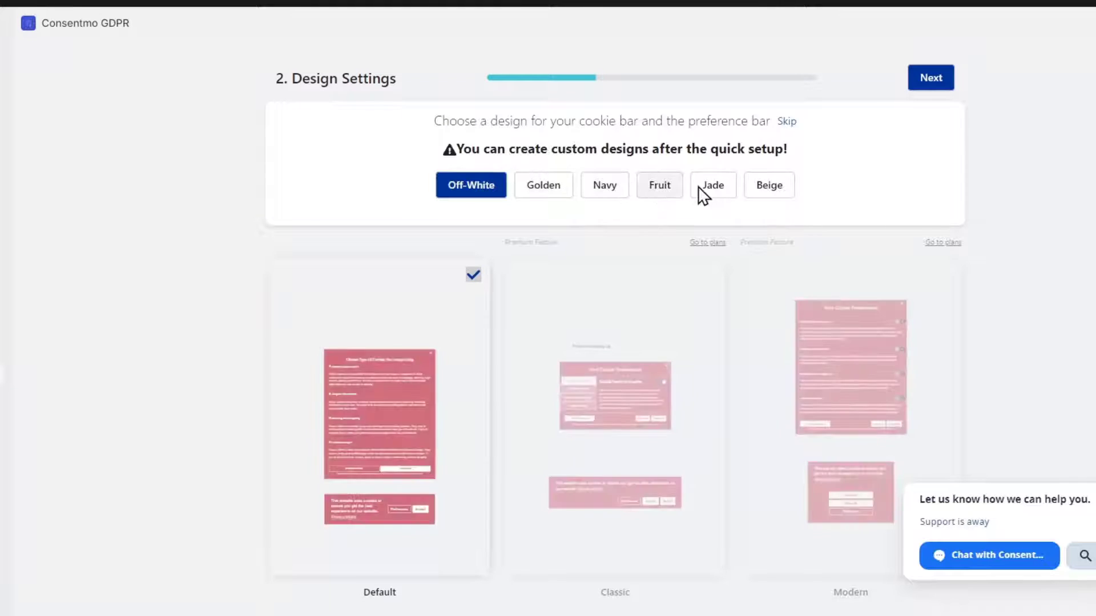
click(660, 188)
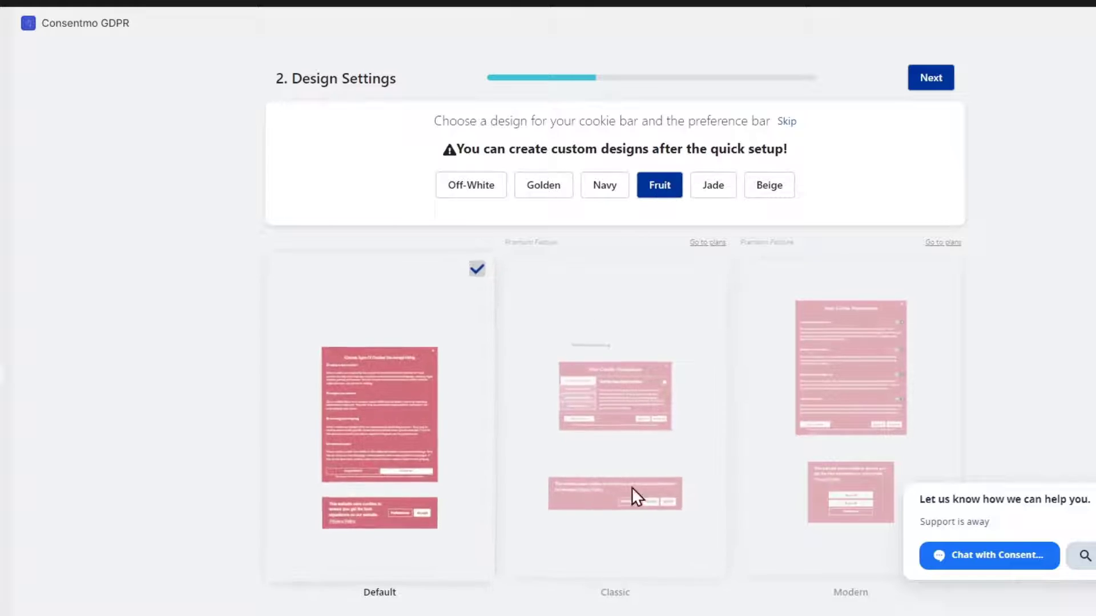
click(933, 83)
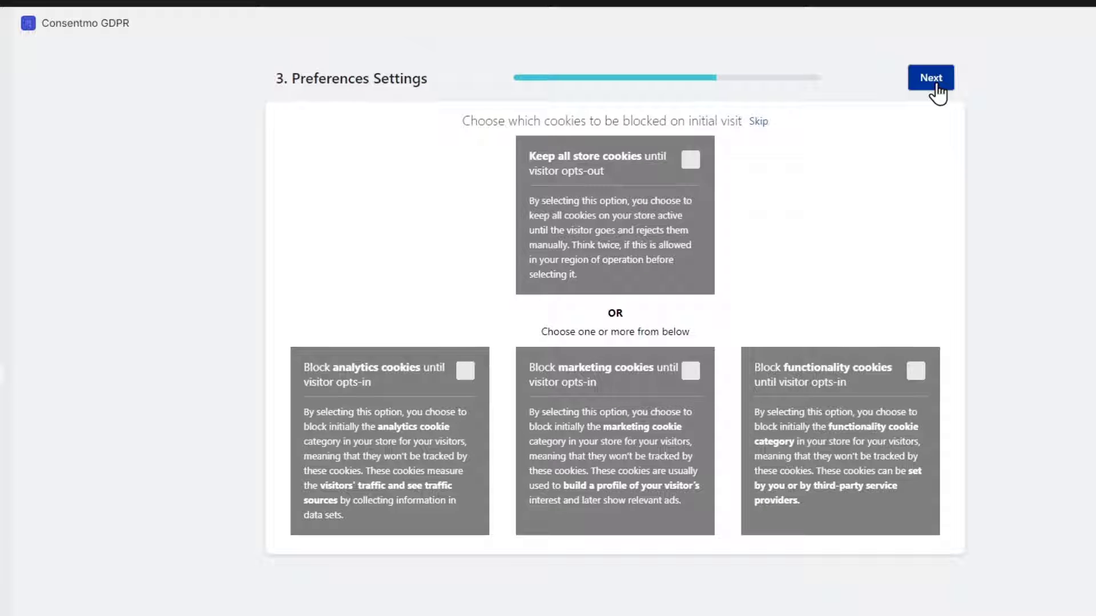
click(655, 165)
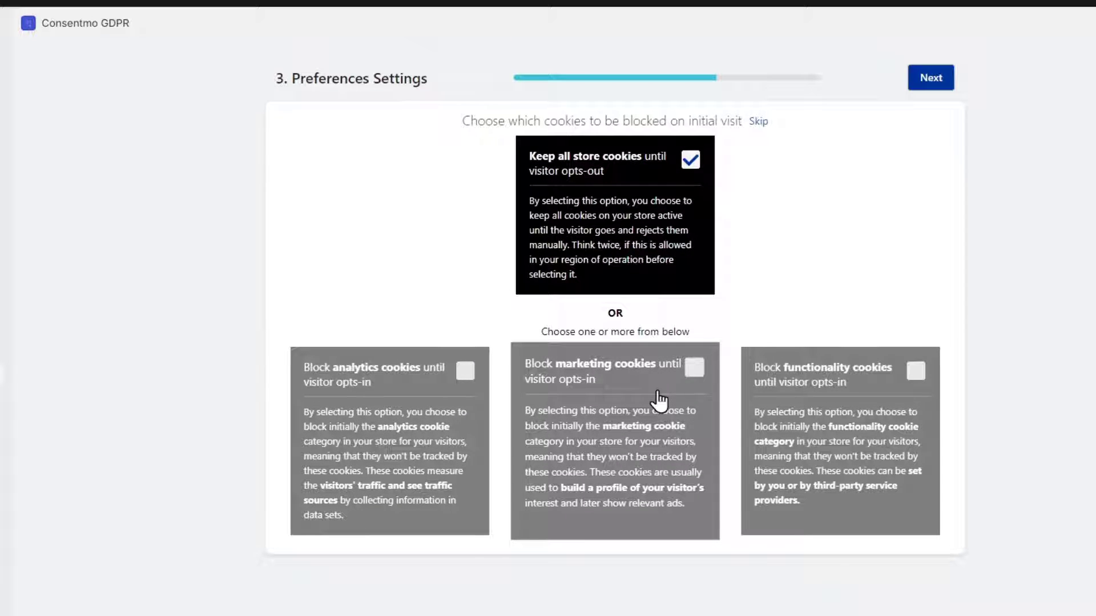
click(926, 86)
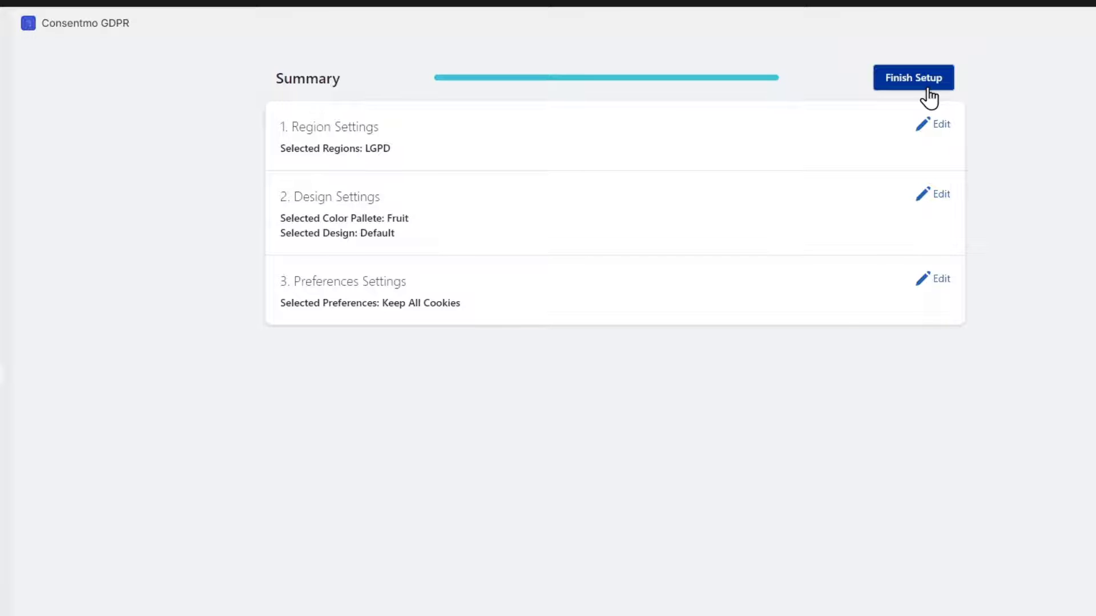
Complete the Consentmo quick setup and look over the resulting dashboard
click(928, 85)
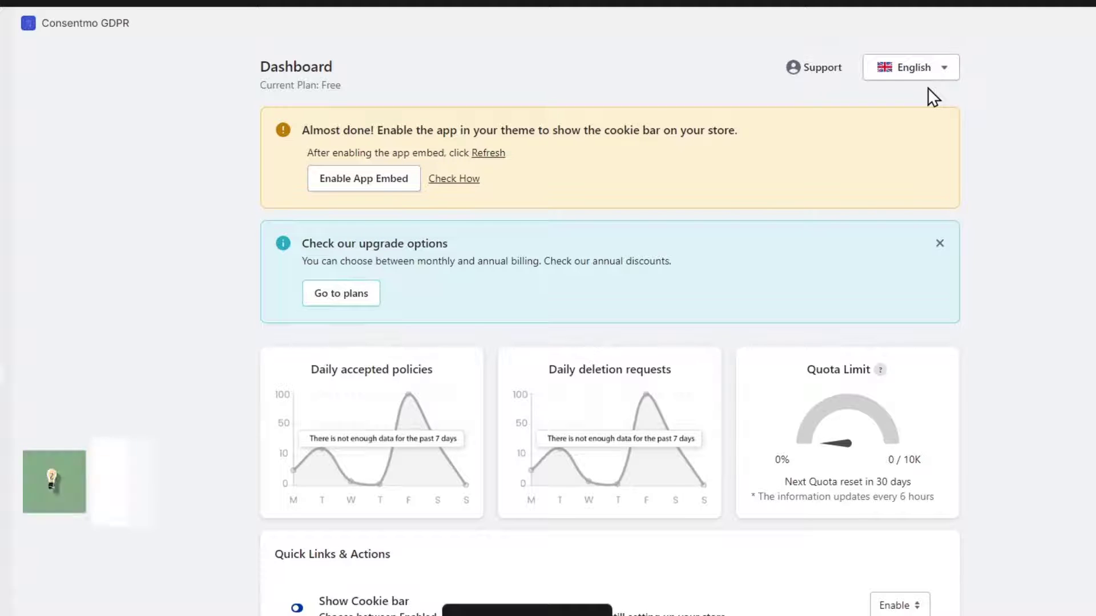
scroll(730, 371, down, 4)
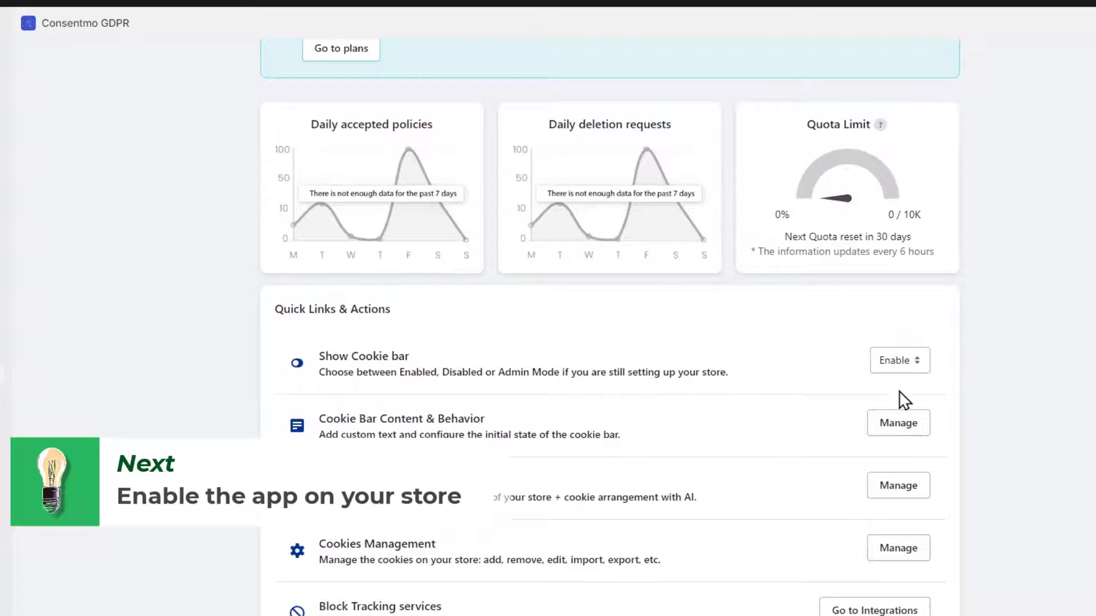
scroll(753, 440, up, 4)
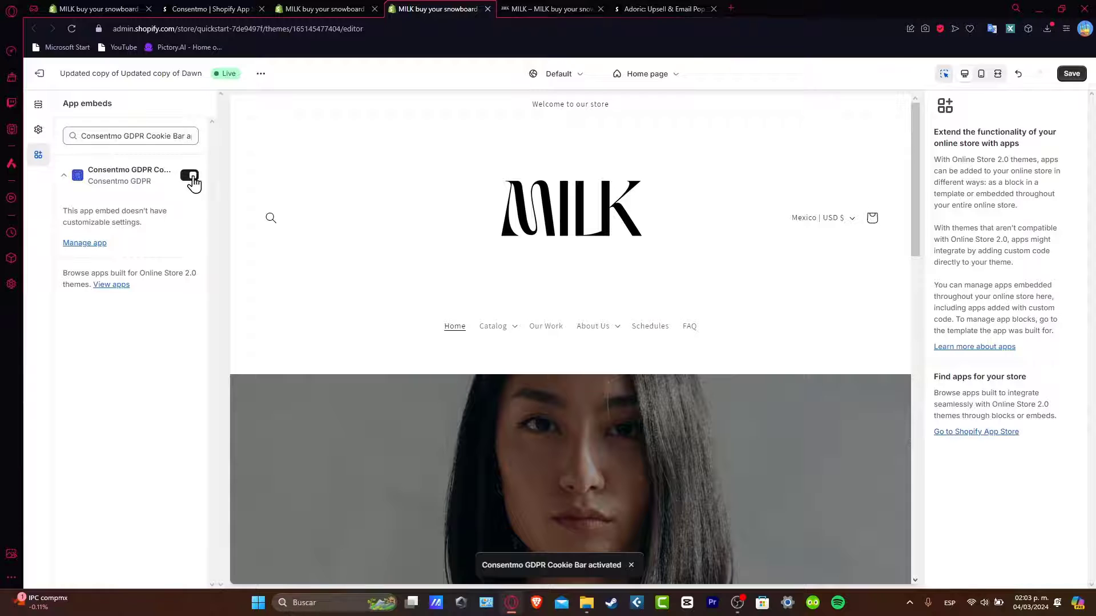
Save the theme with the Consentmo GDPR Cookie Bar app embed turned on
click(1069, 74)
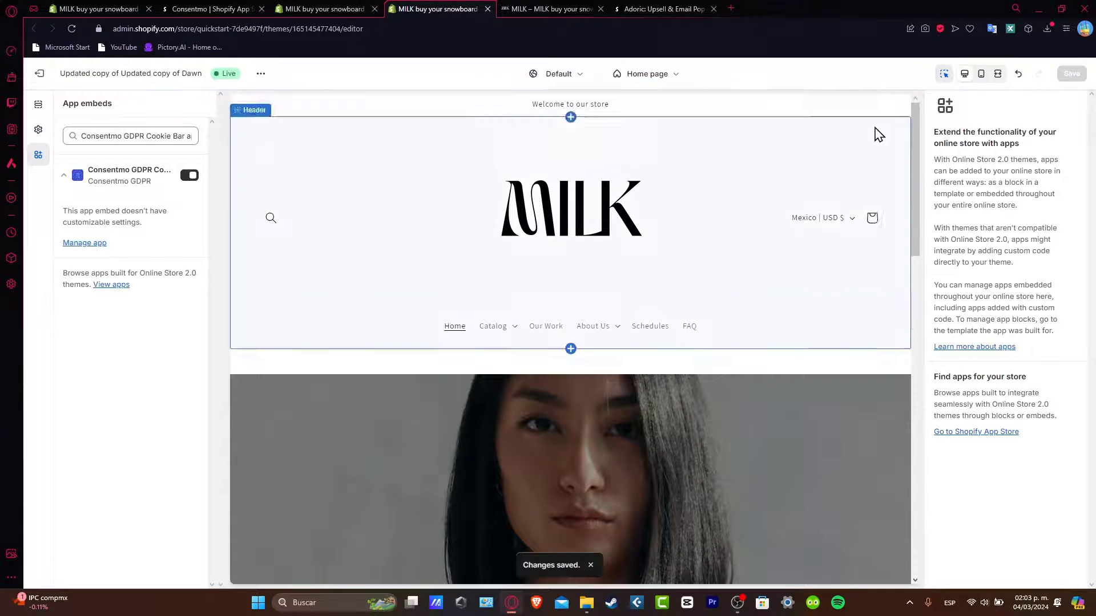
scroll(854, 203, down, 10)
scroll(850, 207, up, 10)
Refresh the embed status on the Consentmo dashboard, then open the live online store in a new tab
click(309, 8)
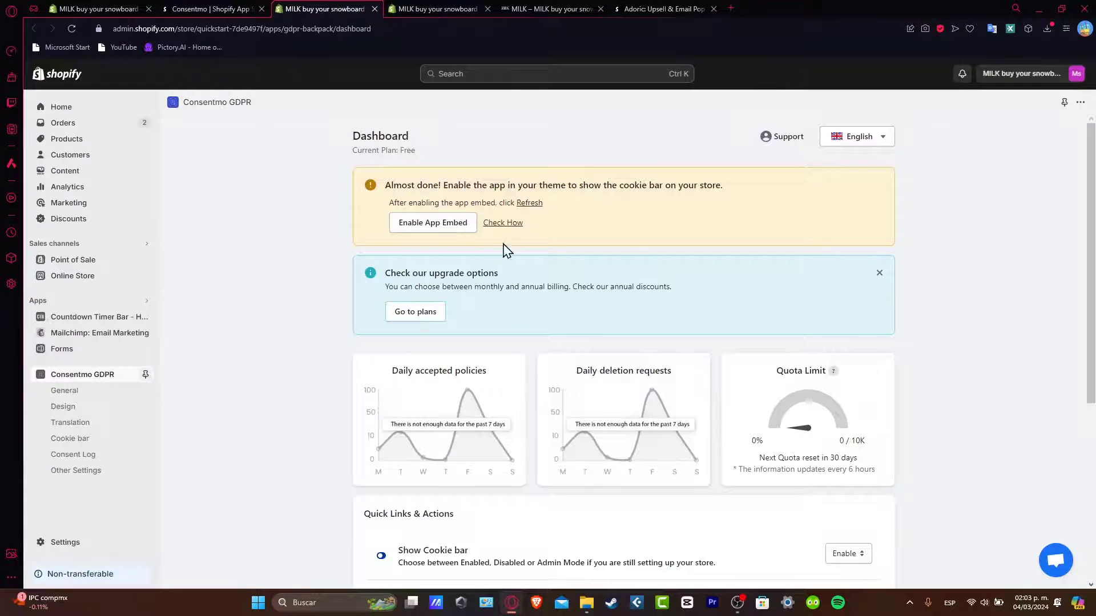
click(538, 204)
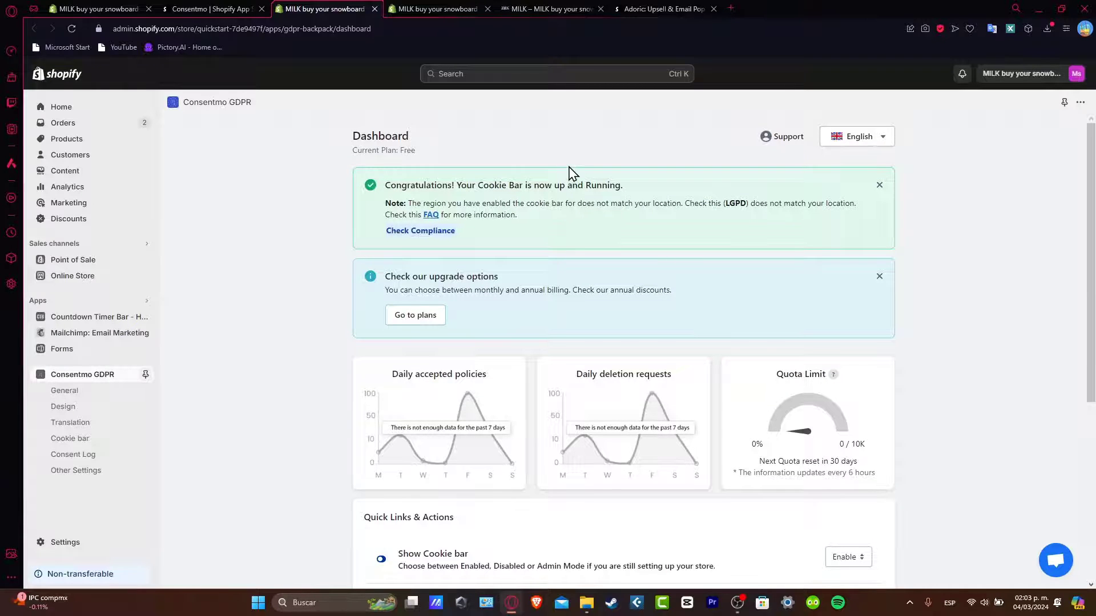
drag(576, 212, 720, 207)
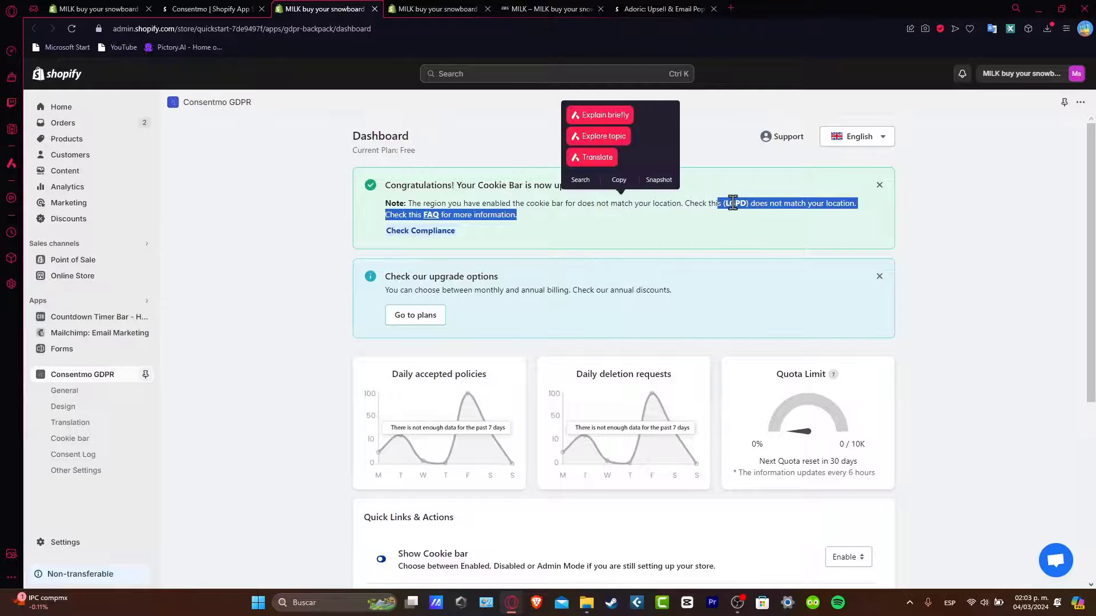
click(622, 265)
scroll(735, 260, down, 5)
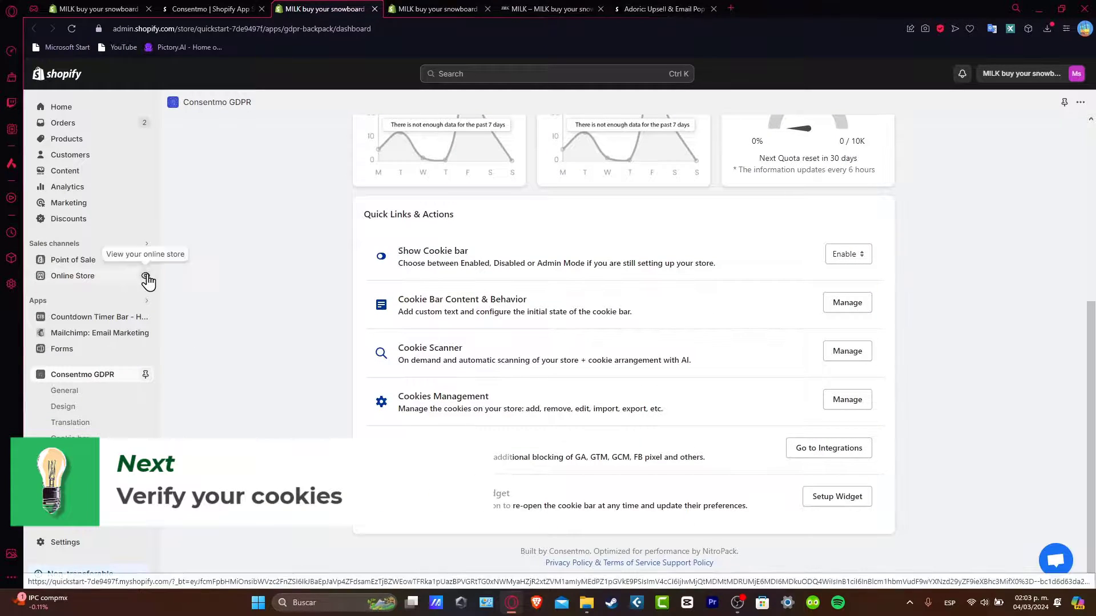
click(147, 276)
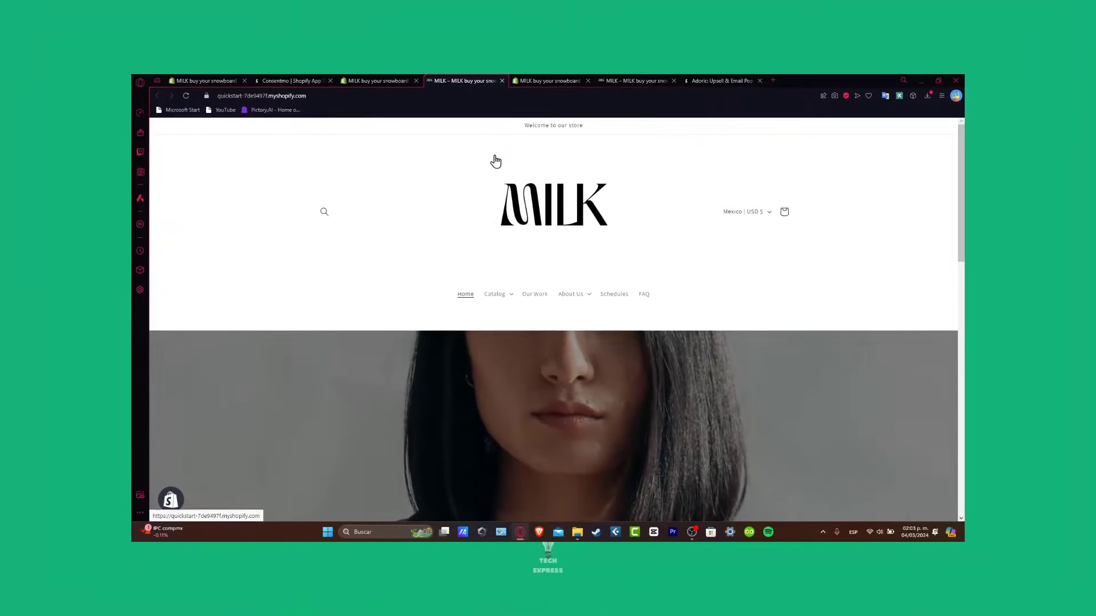
Scroll the live storefront, then return to the Consentmo GDPR Dashboard showing its 'up and running' banner
scroll(665, 230, down, 5)
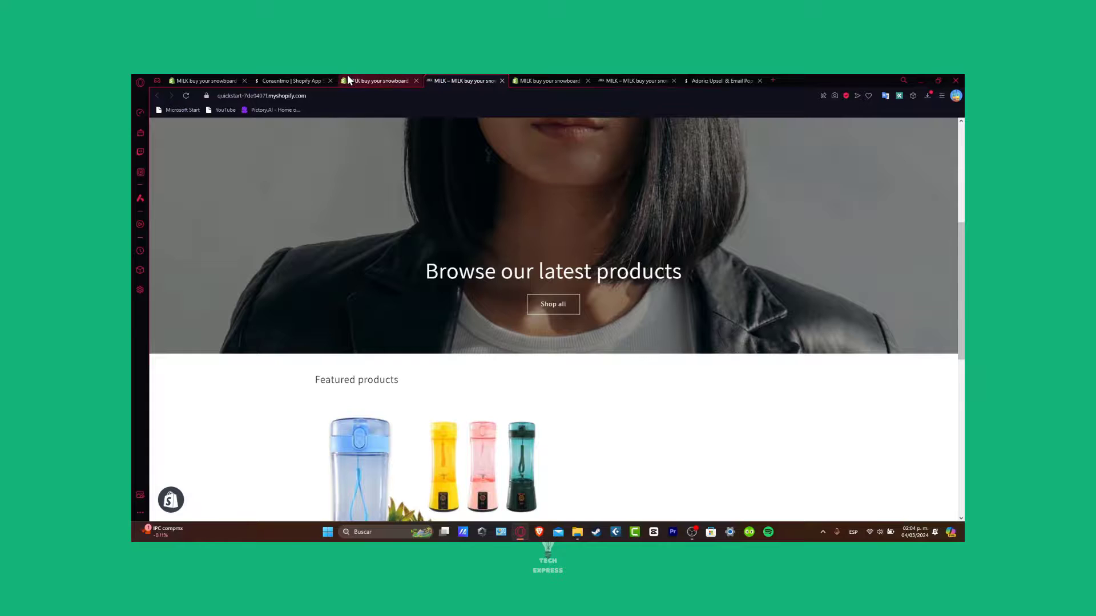
click(322, 80)
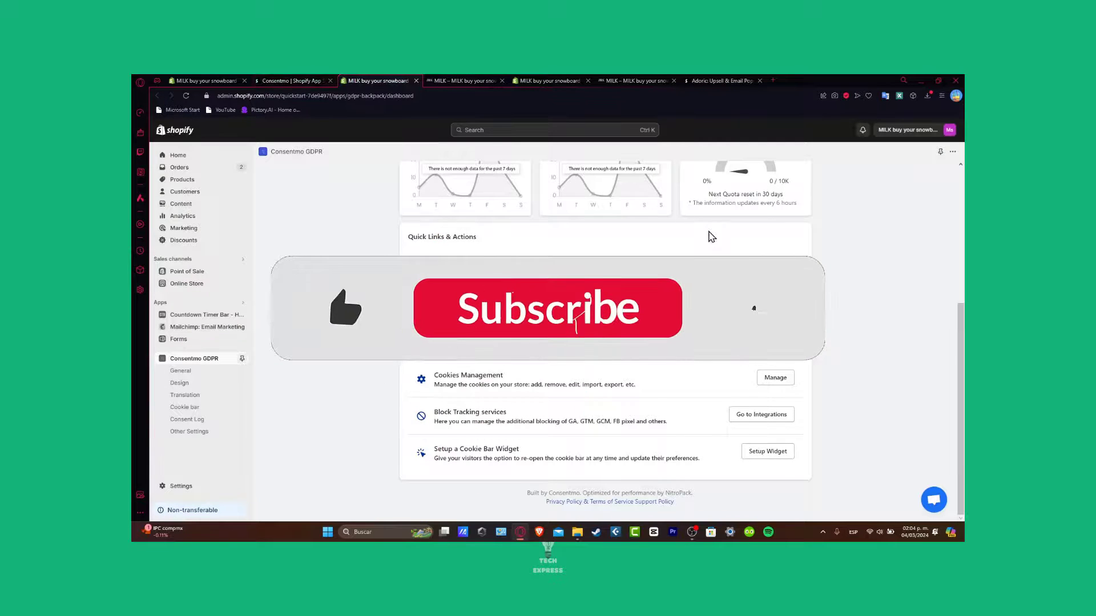
scroll(860, 310, up, 5)
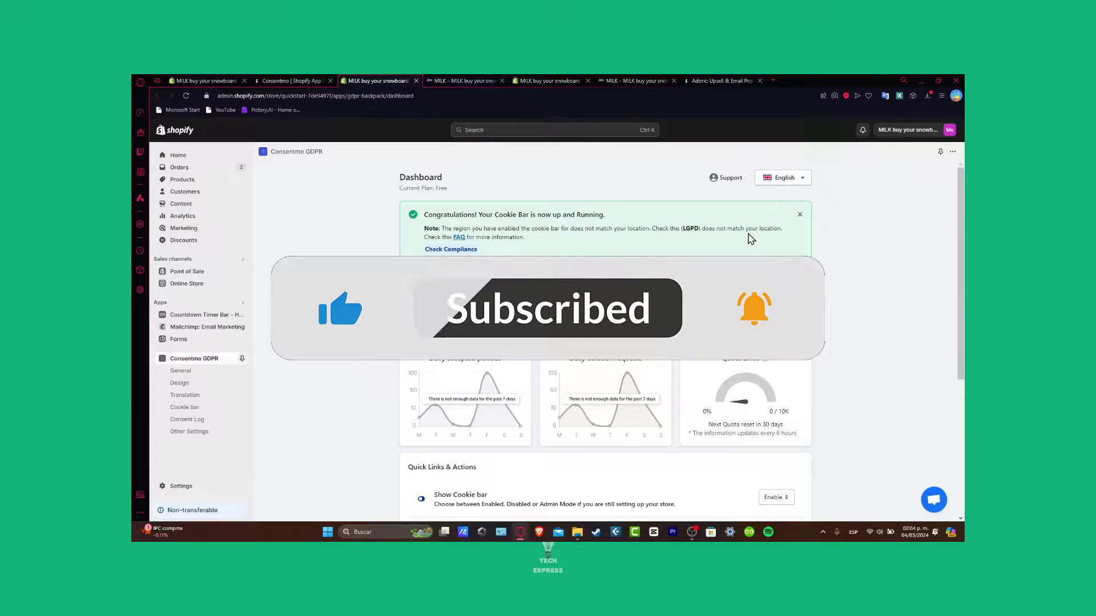